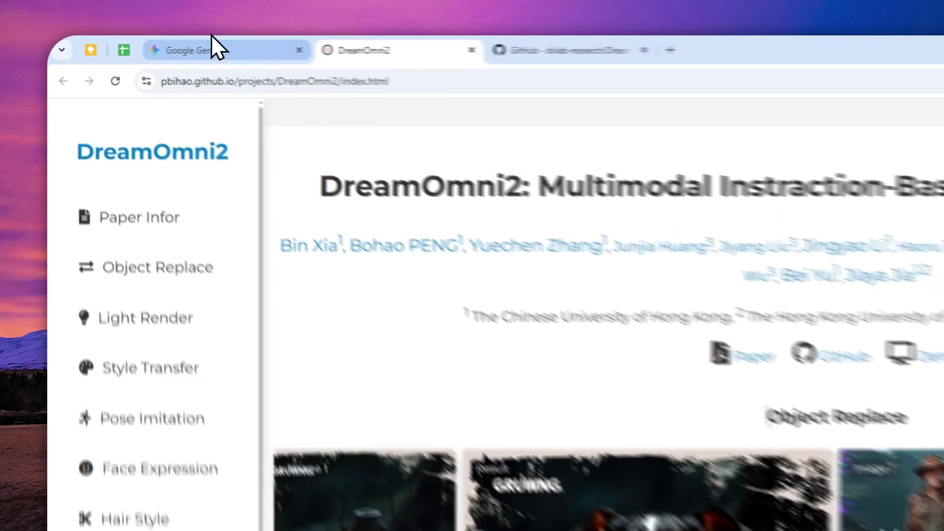
Step: Glance at Gemini's Create Image mode, then select the DreamOmni2 title and open its GitHub repository
click(145, 44)
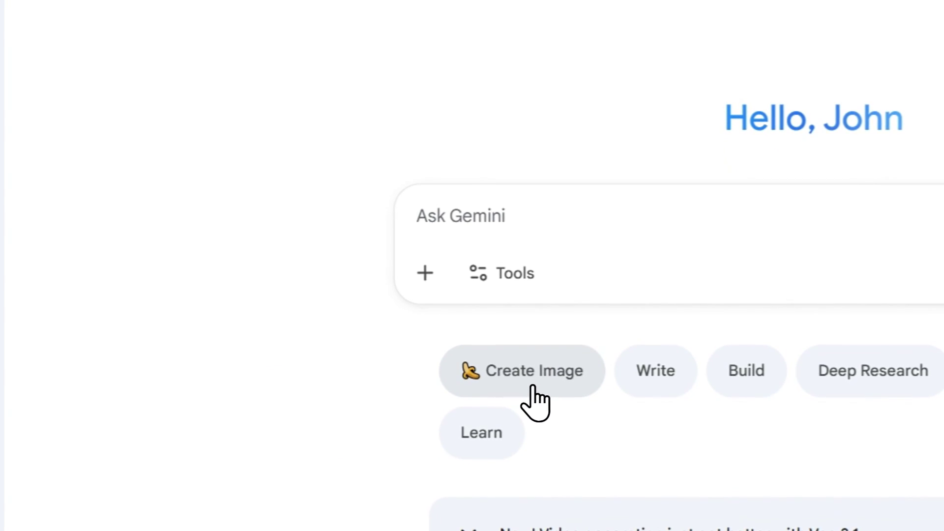
click(566, 502)
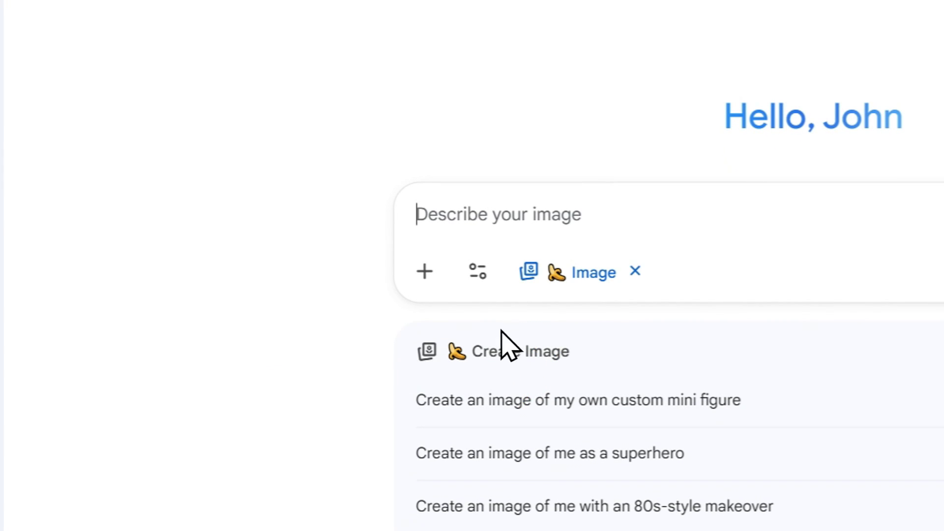
click(437, 13)
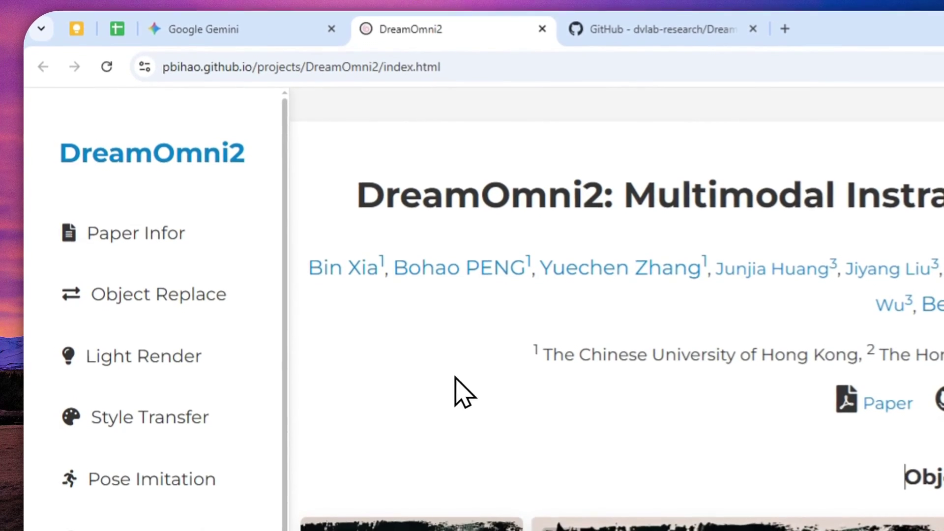
drag(346, 180, 625, 203)
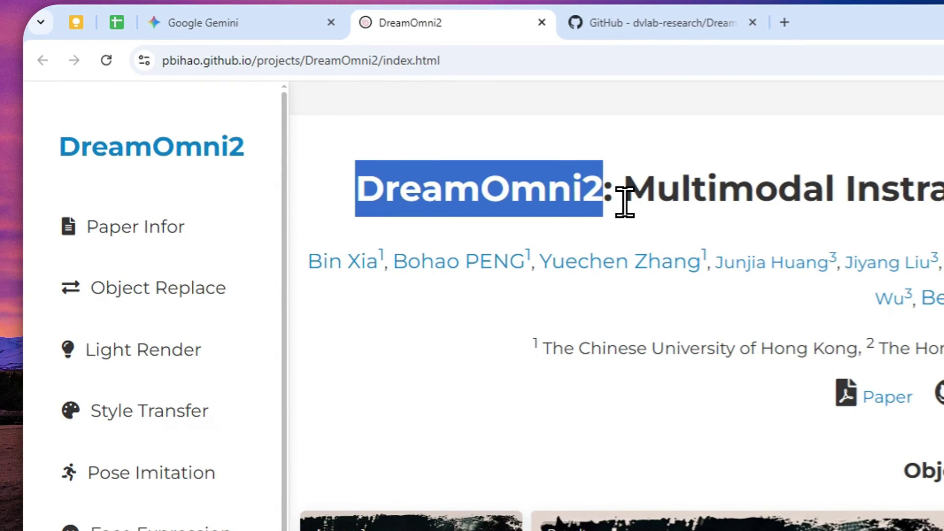
click(604, 22)
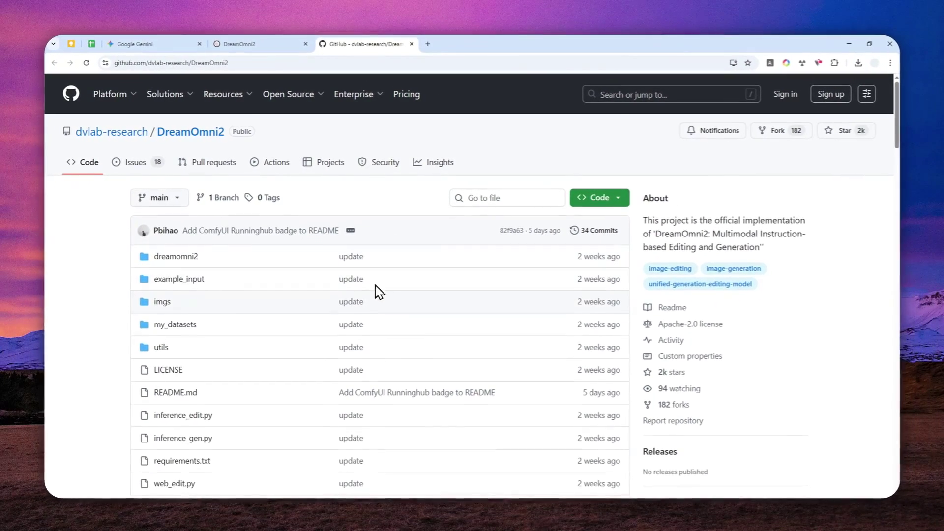
Step: Scroll the repository page down to the README's News section and example image gallery
scroll(308, 258, down, 4)
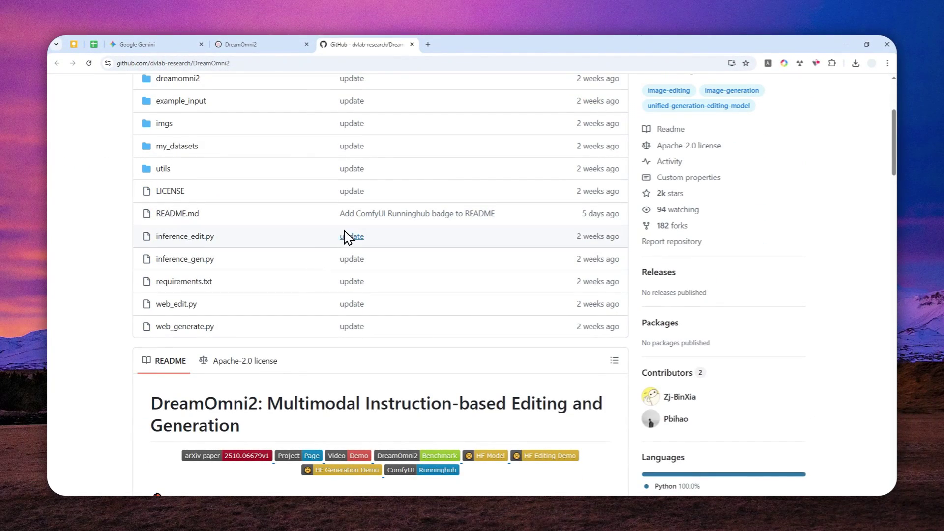
scroll(358, 236, down, 4)
scroll(333, 320, down, 3)
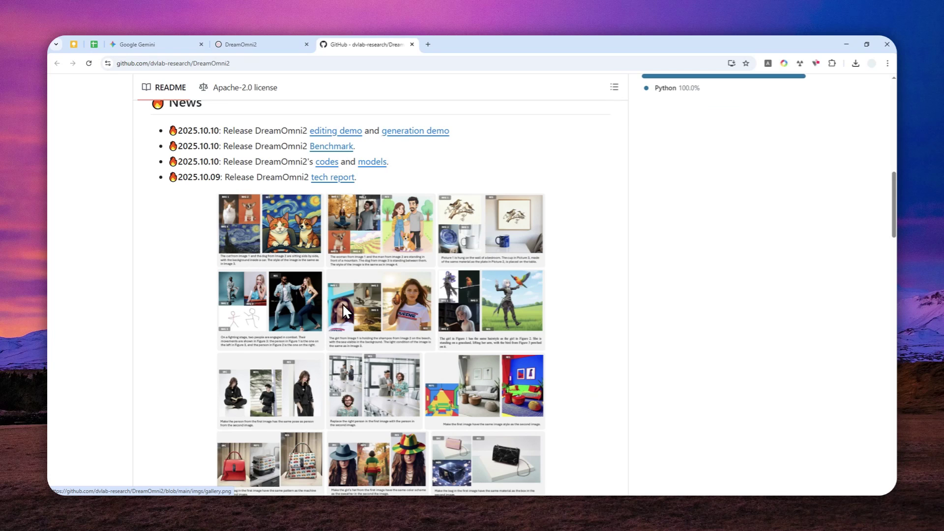
scroll(350, 302, down, 3)
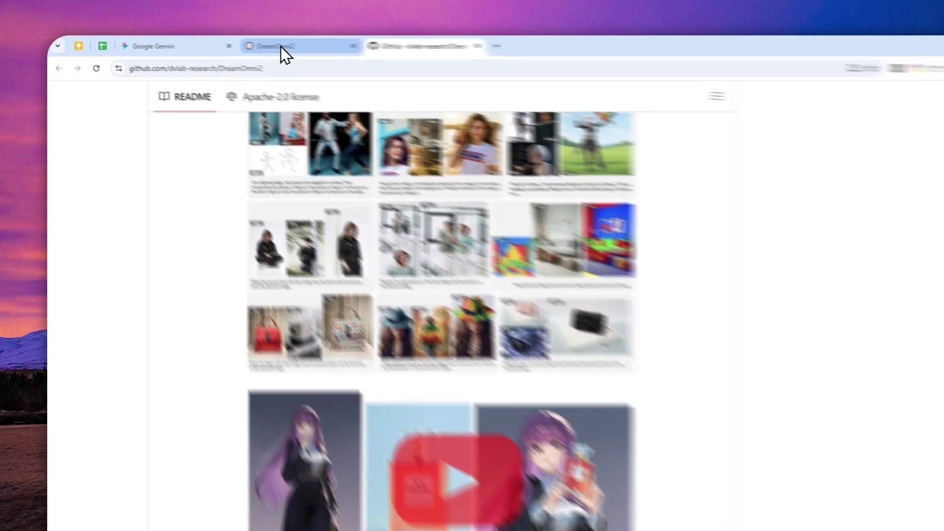
Step: Enlarge the man-in-suit Object Replace example, view its orange jacket reference and result, then close it
click(248, 44)
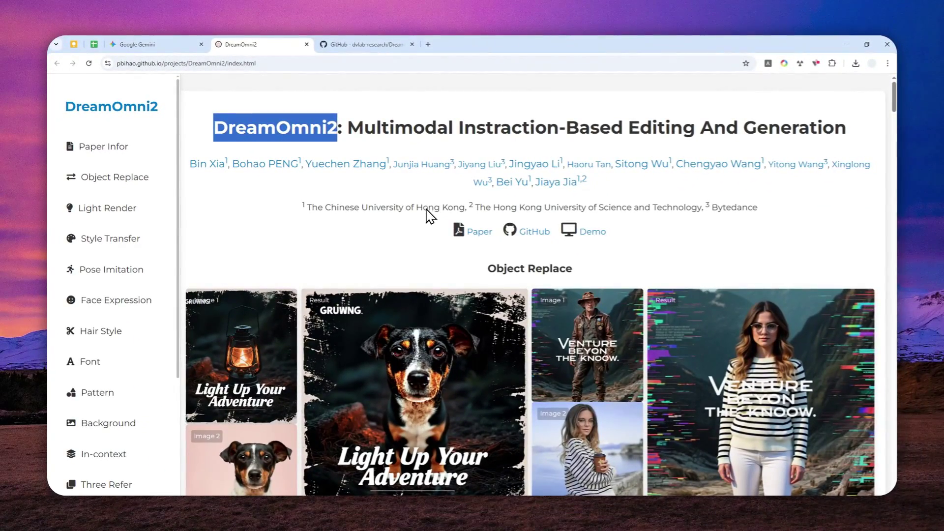
scroll(403, 192, down, 4)
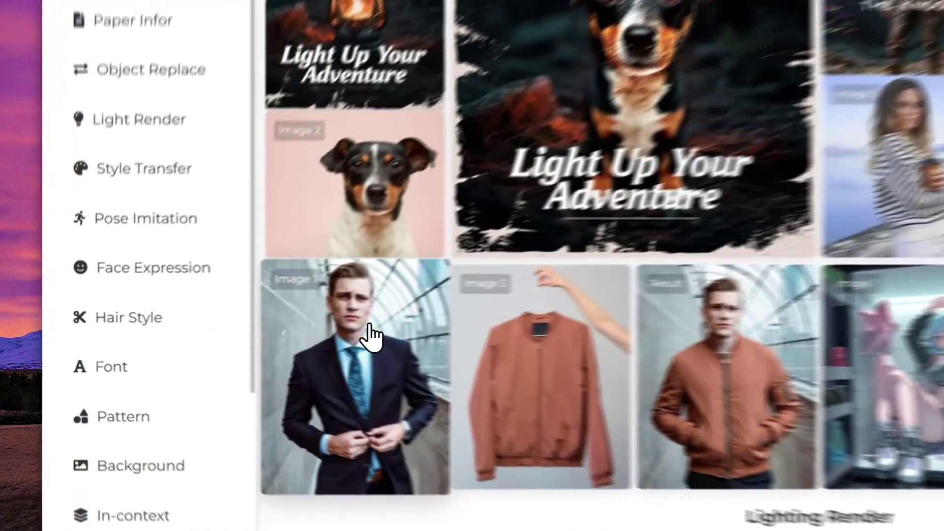
click(251, 342)
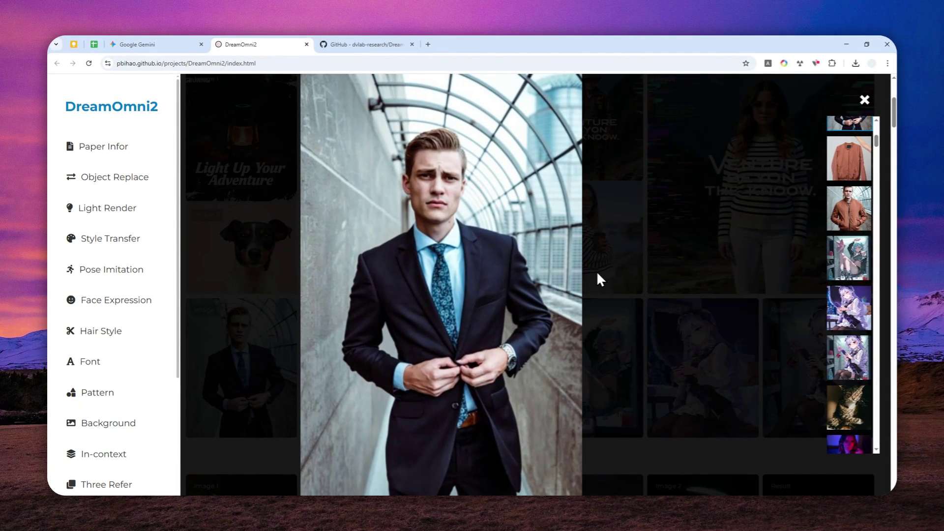
click(849, 159)
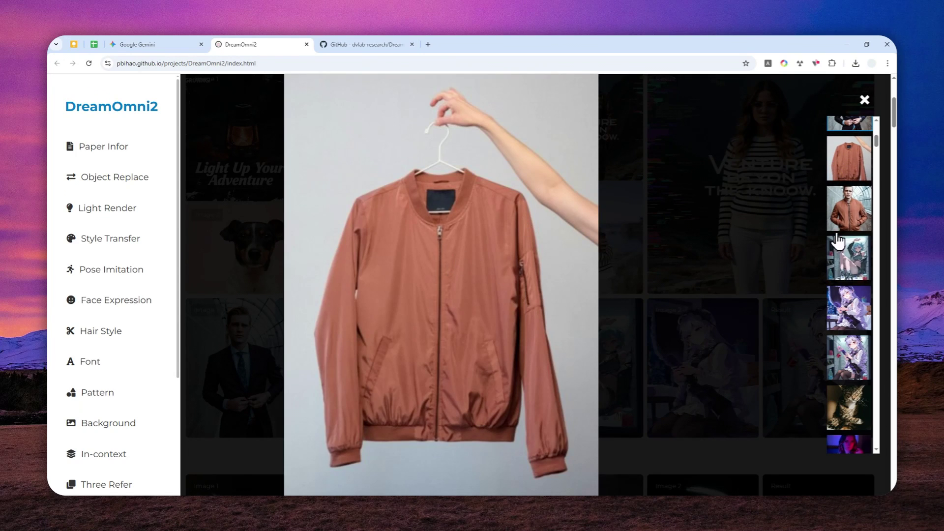
click(849, 207)
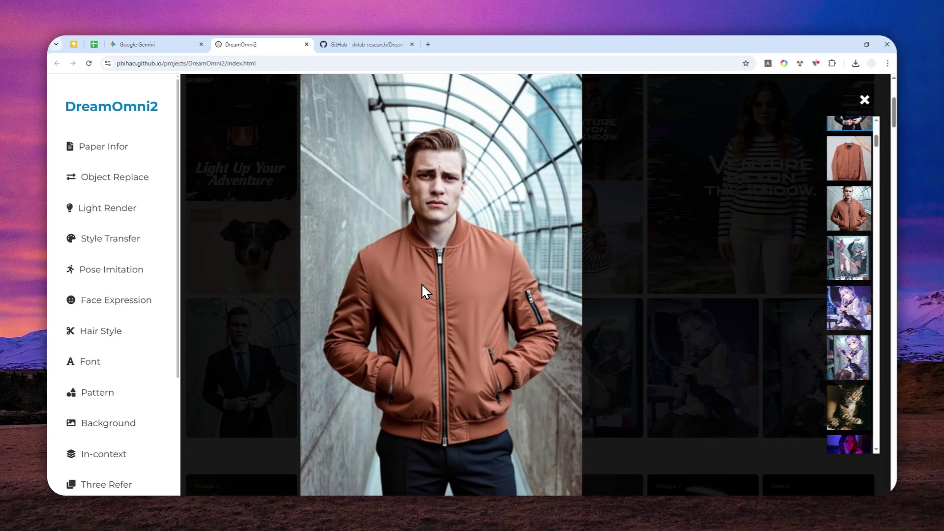
scroll(854, 189, up, 1)
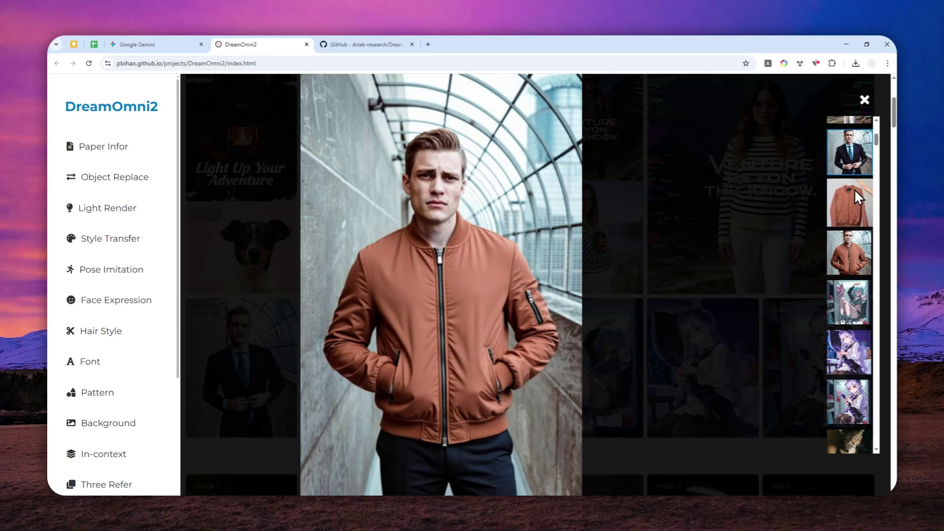
click(849, 157)
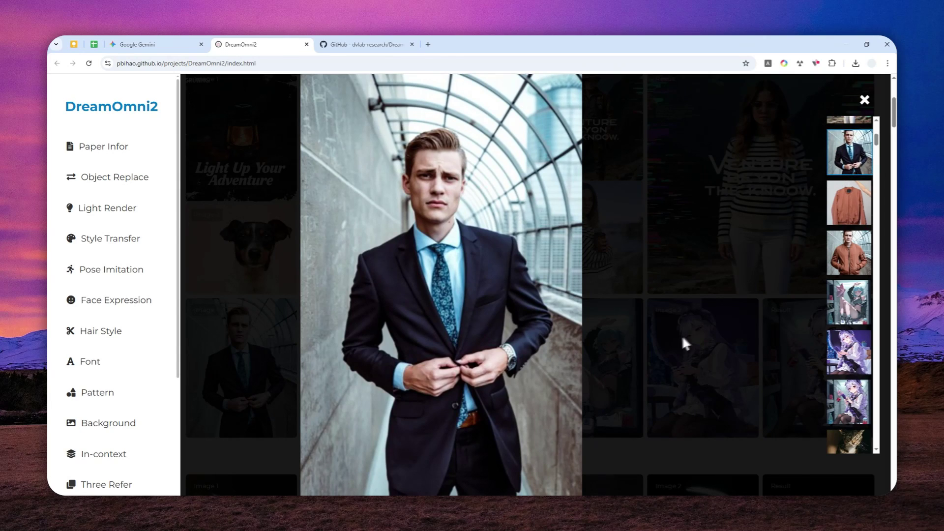
click(865, 100)
Step: Enlarge the Lighting Render cat example and switch between the purple-lit woman reference and cat result
scroll(466, 254, down, 3)
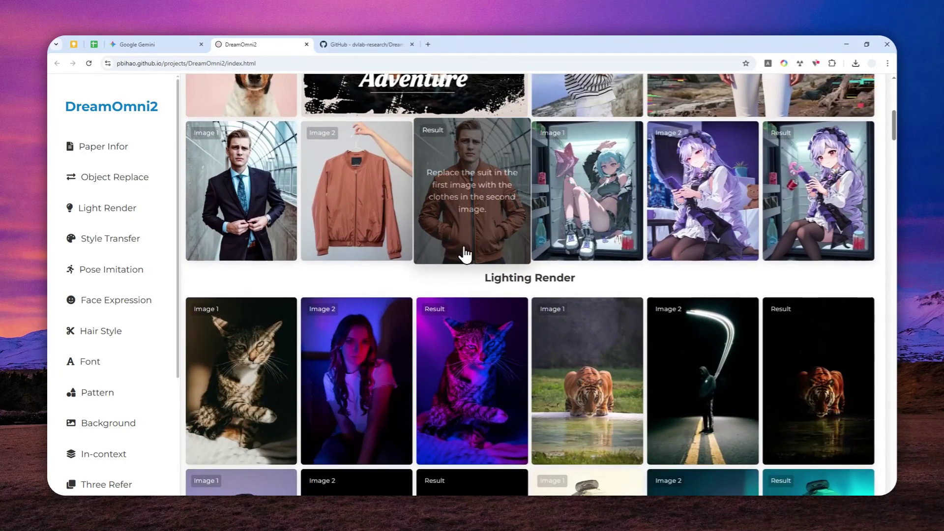
scroll(433, 218, down, 3)
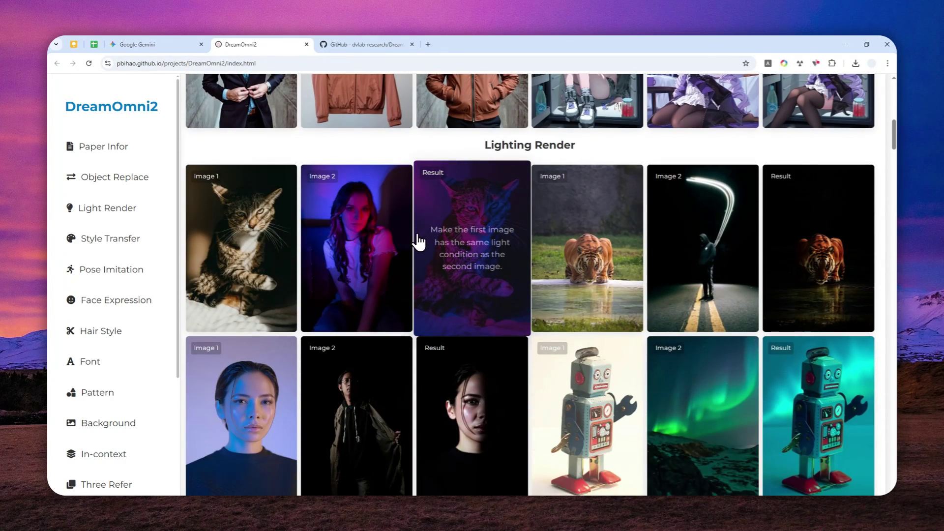
click(249, 220)
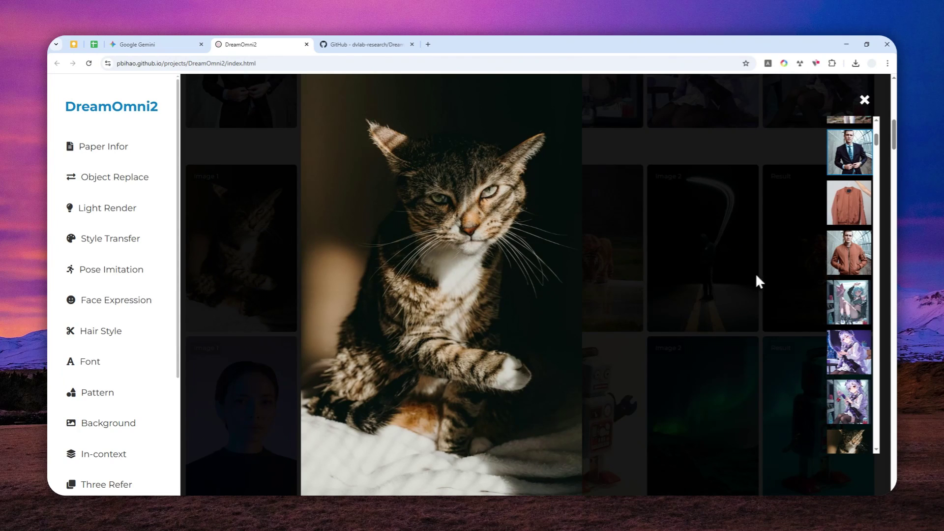
scroll(839, 273, down, 5)
click(841, 324)
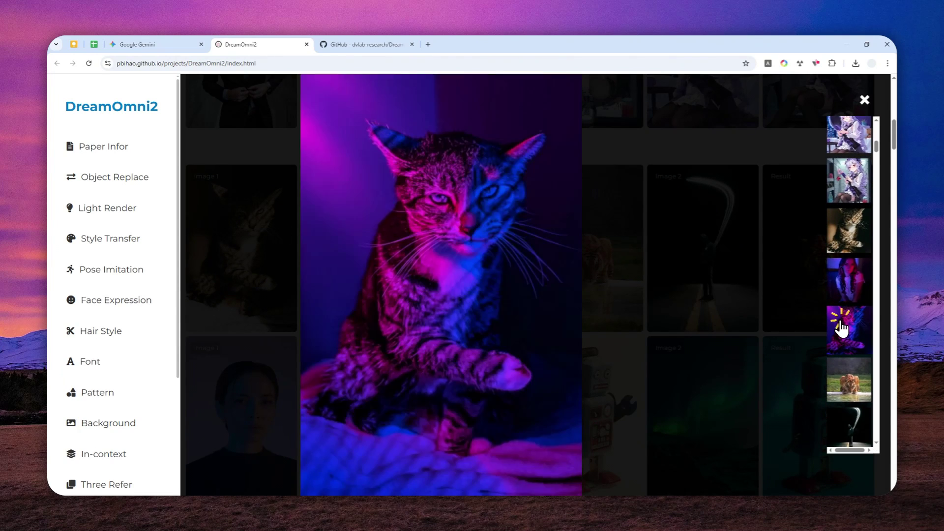
click(844, 278)
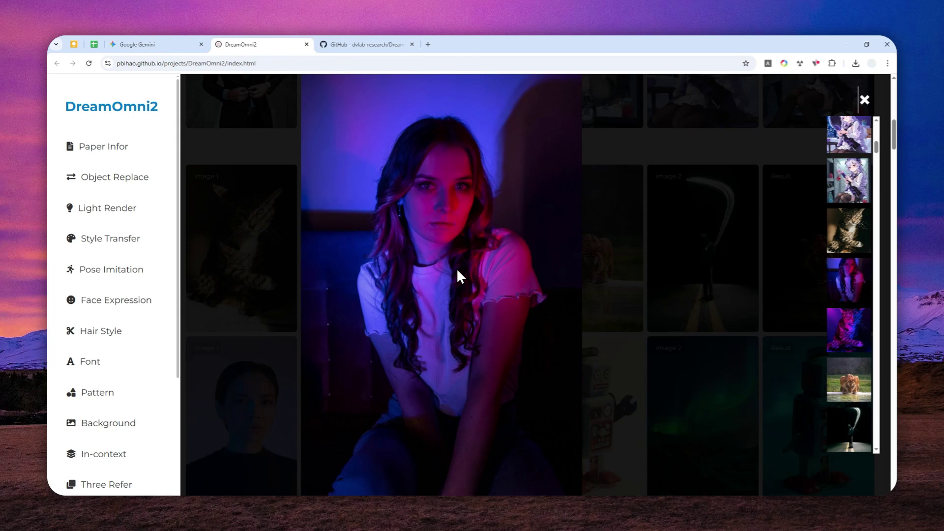
click(838, 331)
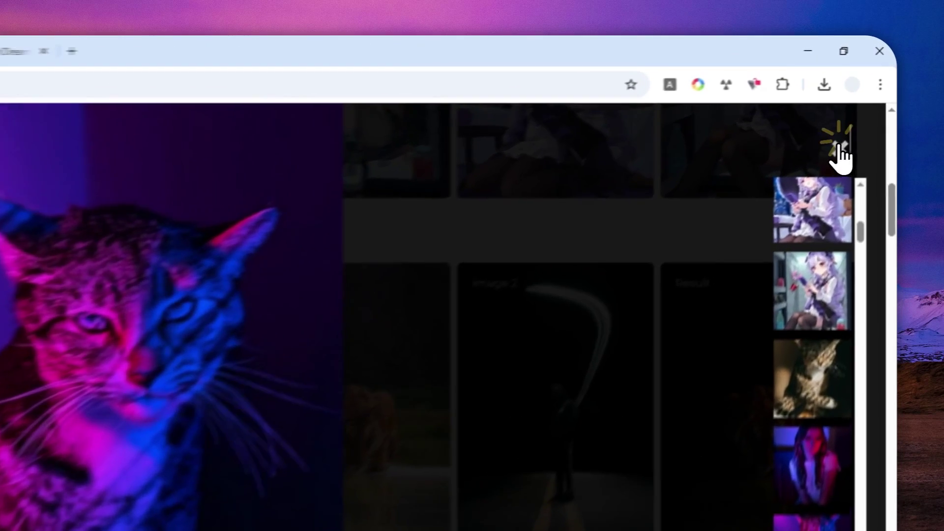
Step: Close the cat view, then enlarge the red-dress Style Transfer example's anime reference and result images
click(864, 101)
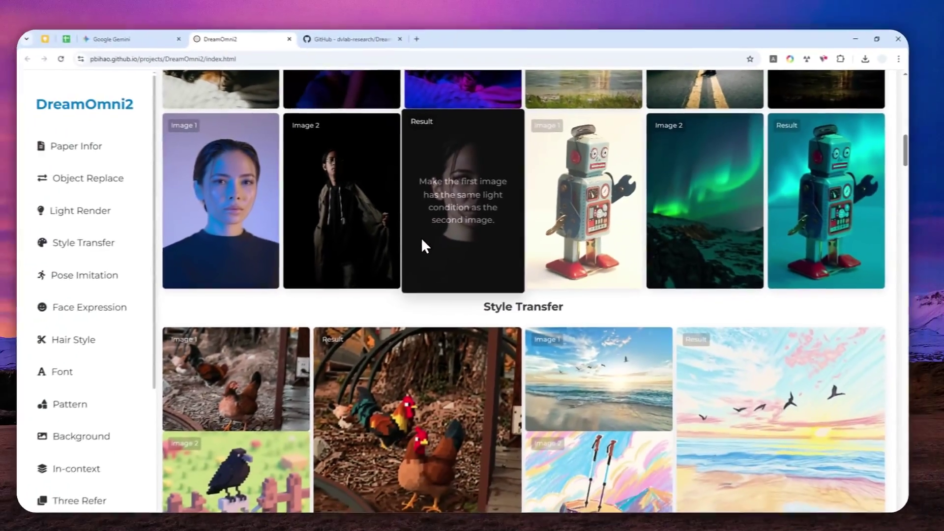
scroll(432, 243, down, 10)
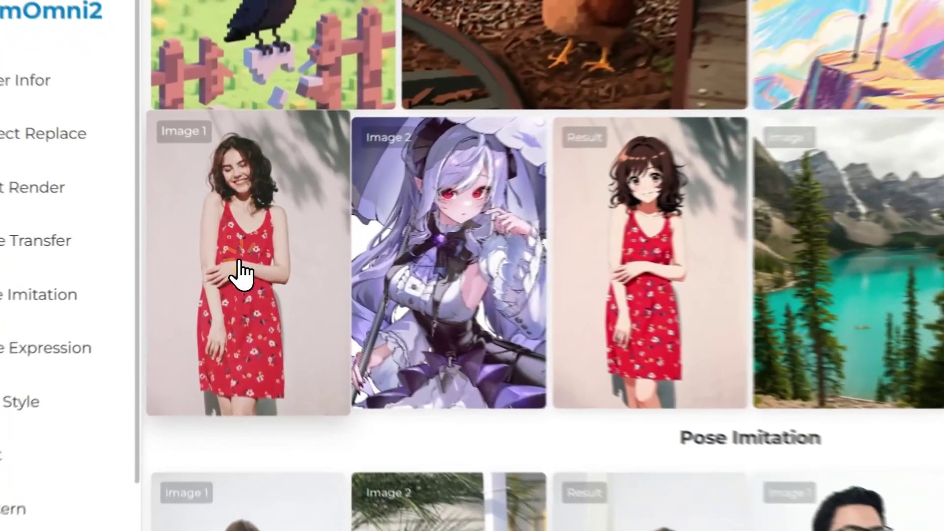
click(237, 255)
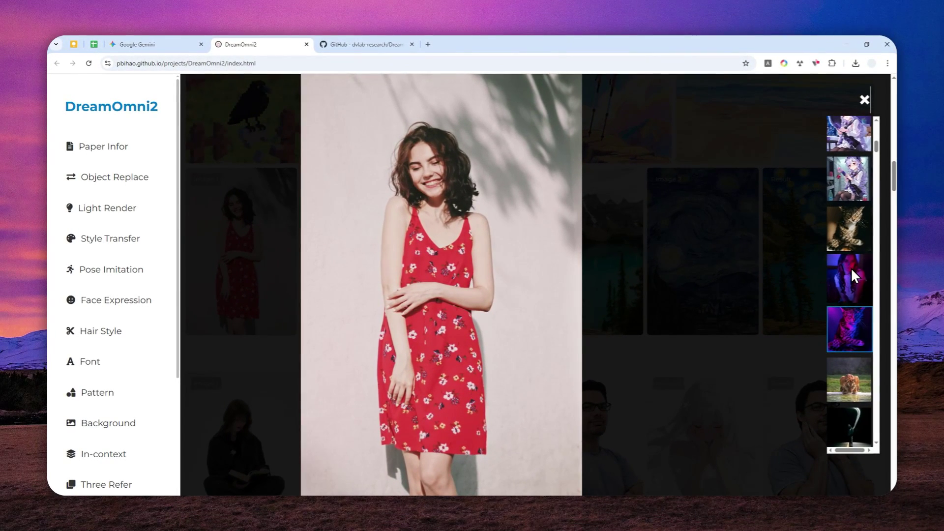
scroll(851, 268, down, 5)
scroll(847, 280, down, 10)
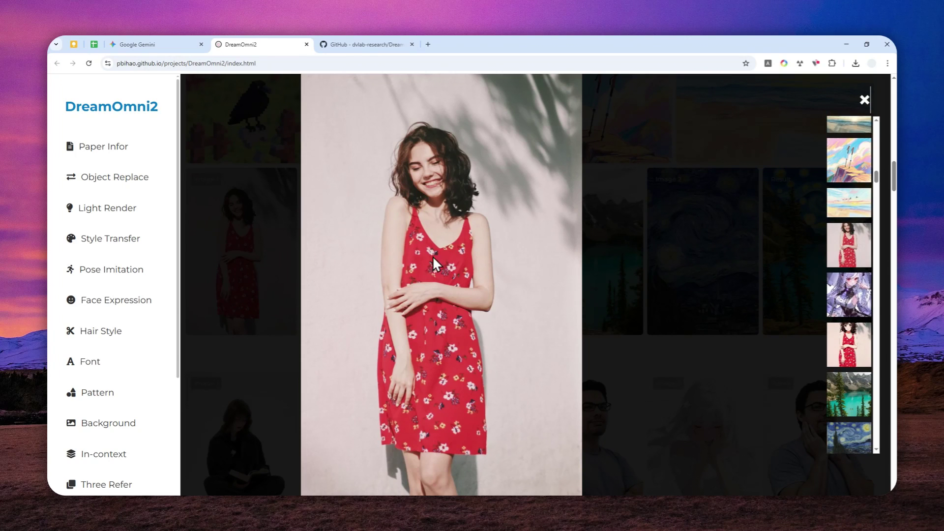
click(852, 297)
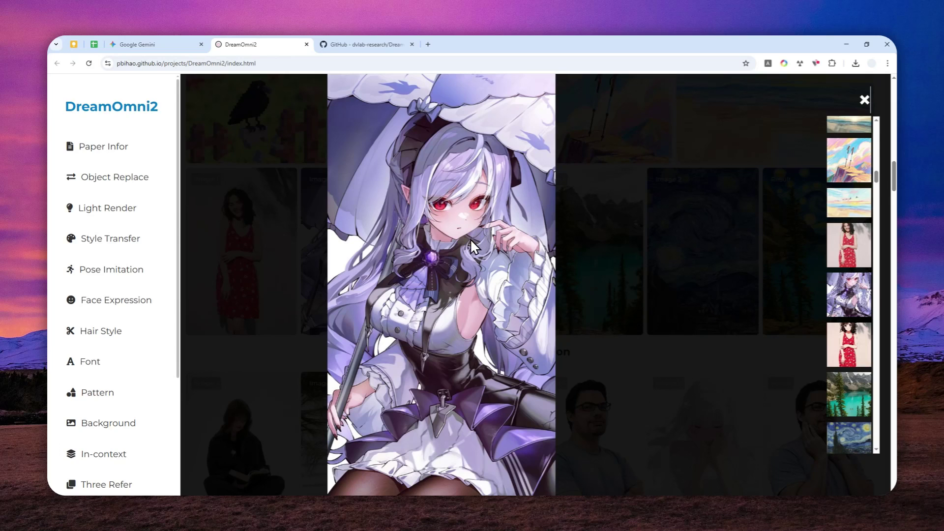
click(848, 345)
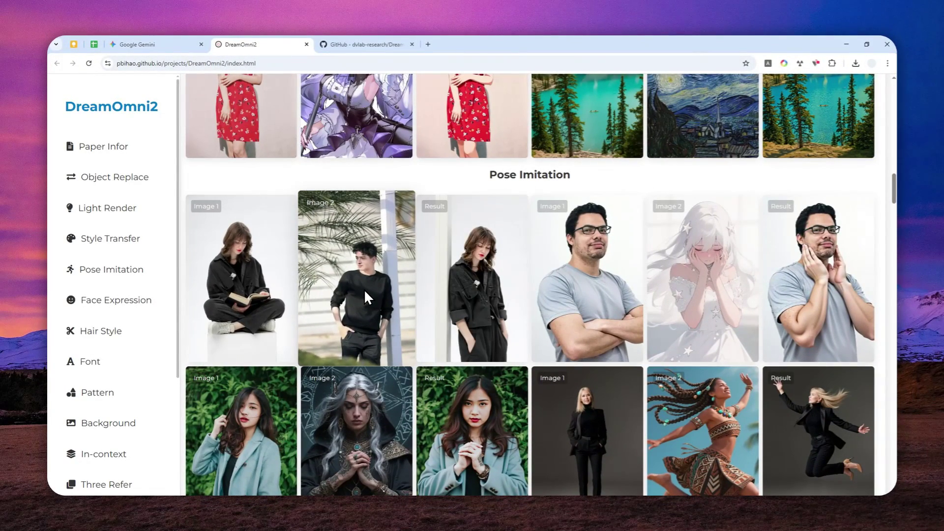
Step: Skim the Face Expression, Hair Style, Font and Pattern galleries, then open the DreamOmni2-Gen Space
scroll(542, 248, down, 4)
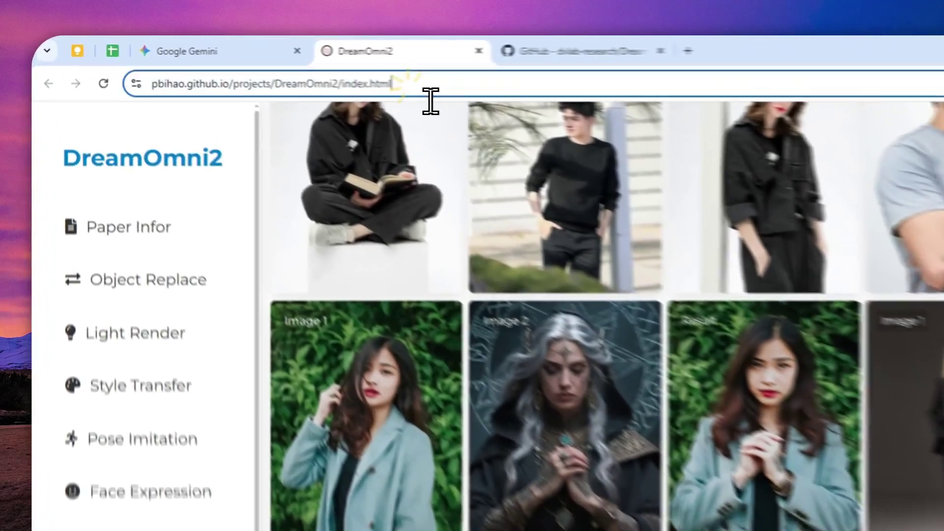
click(266, 63)
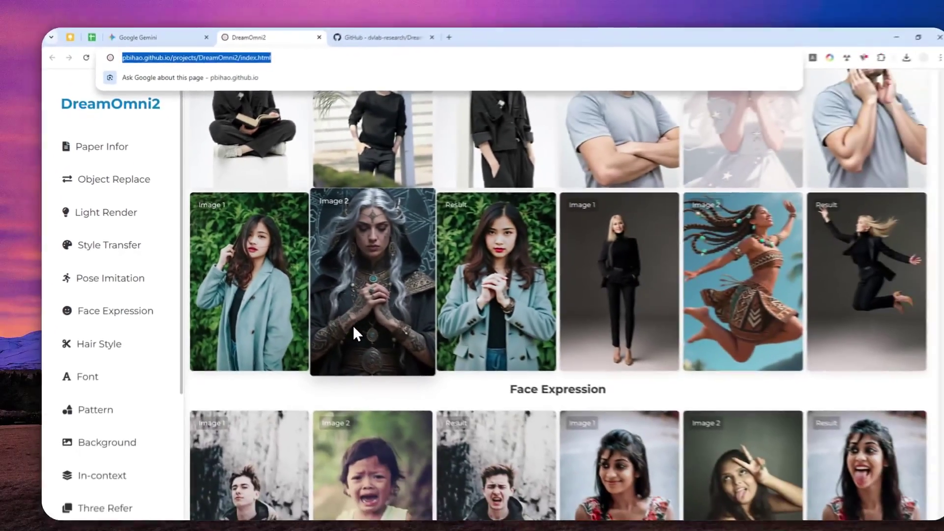
scroll(511, 339, down, 5)
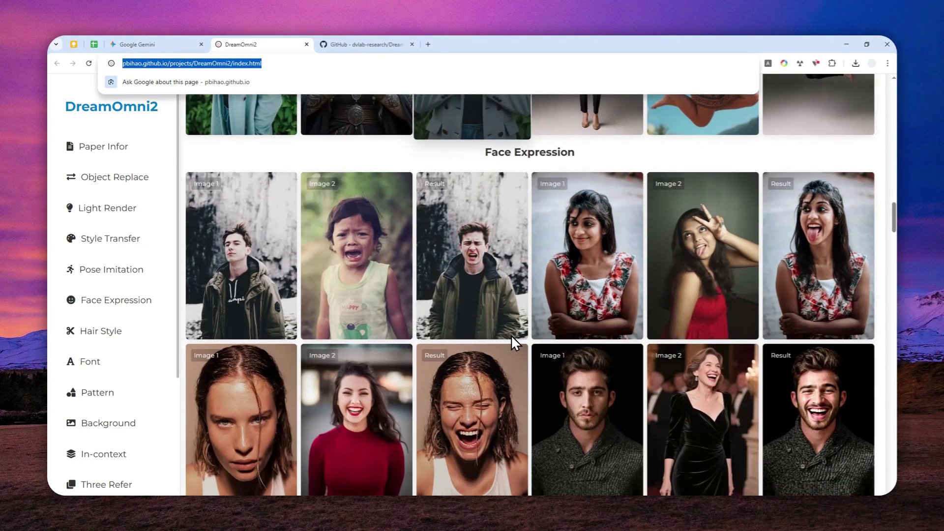
scroll(509, 320, down, 7)
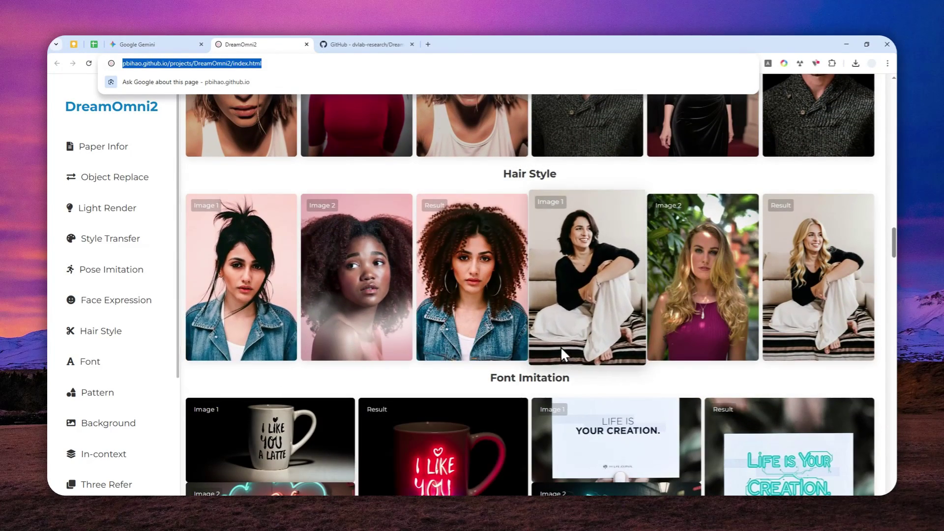
scroll(551, 344, down, 3)
scroll(526, 334, down, 3)
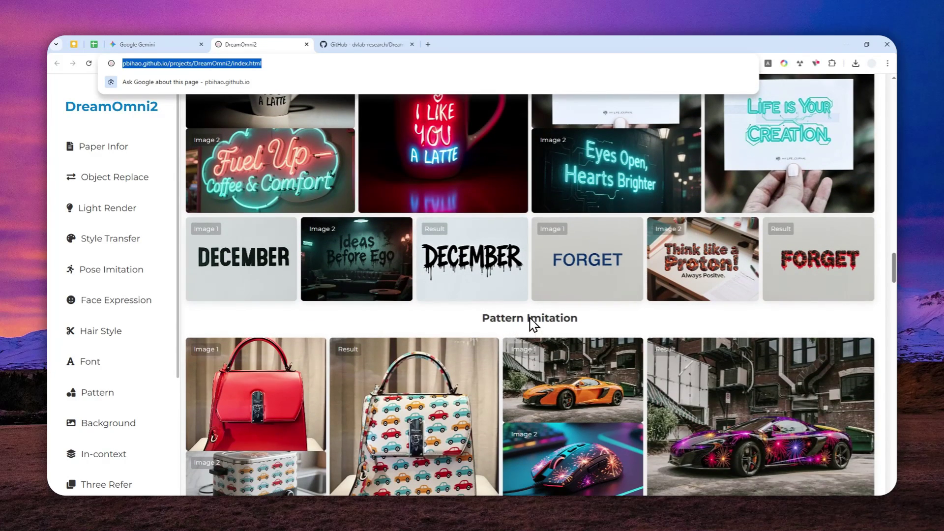
scroll(535, 308, down, 7)
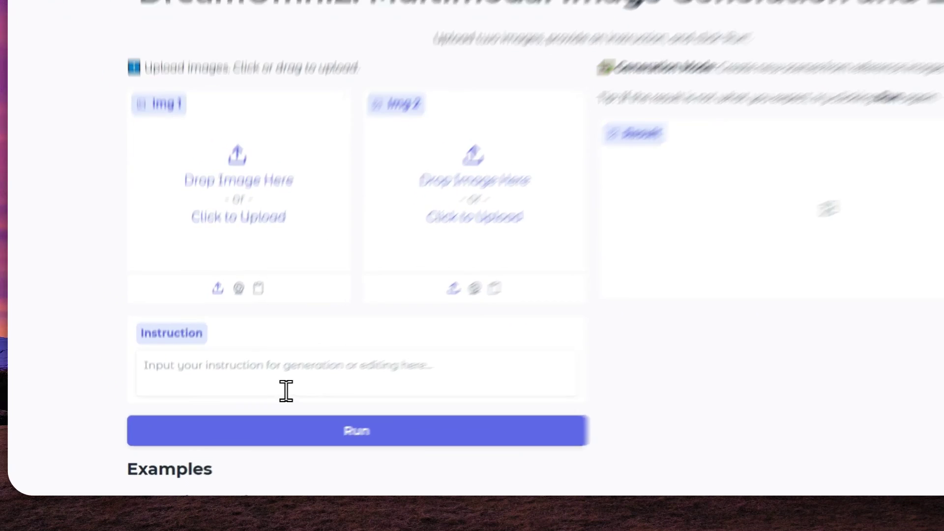
Step: Drag the DreamOmni2-Edit tab beside the Gen demo and compare both, ending on Editing Mode
click(217, 408)
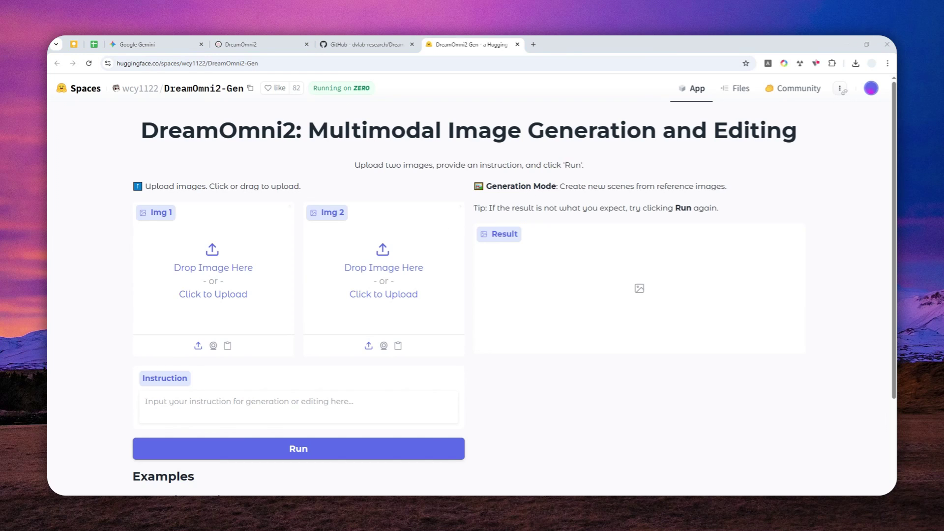
drag(941, 344, 570, 50)
click(497, 45)
click(580, 44)
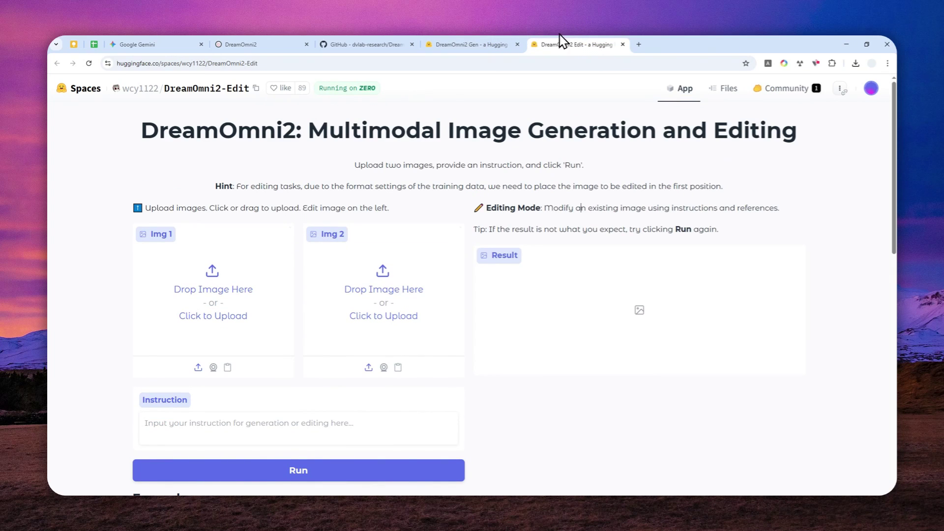
click(489, 42)
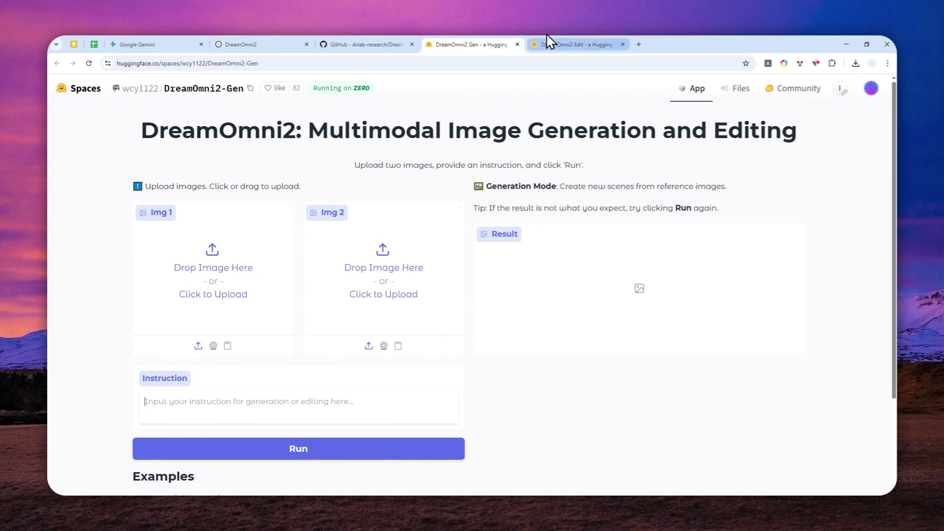
click(574, 42)
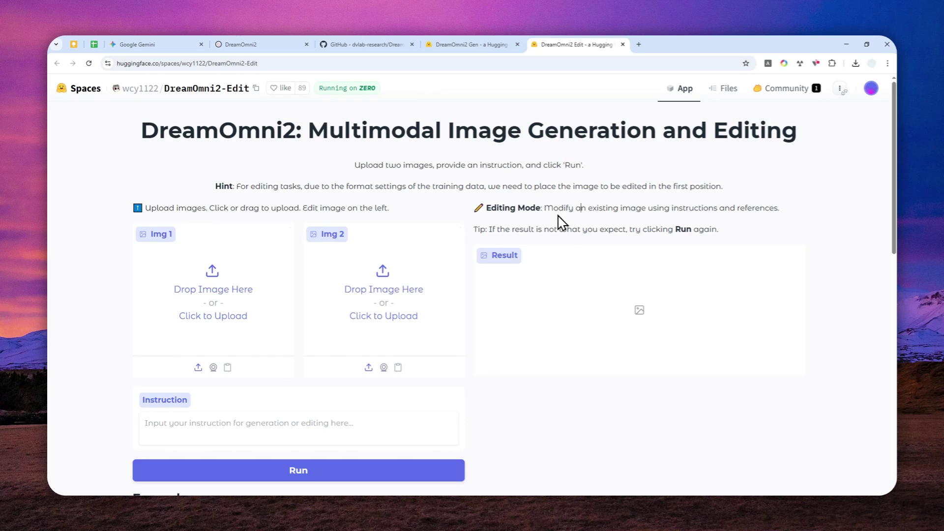
click(470, 43)
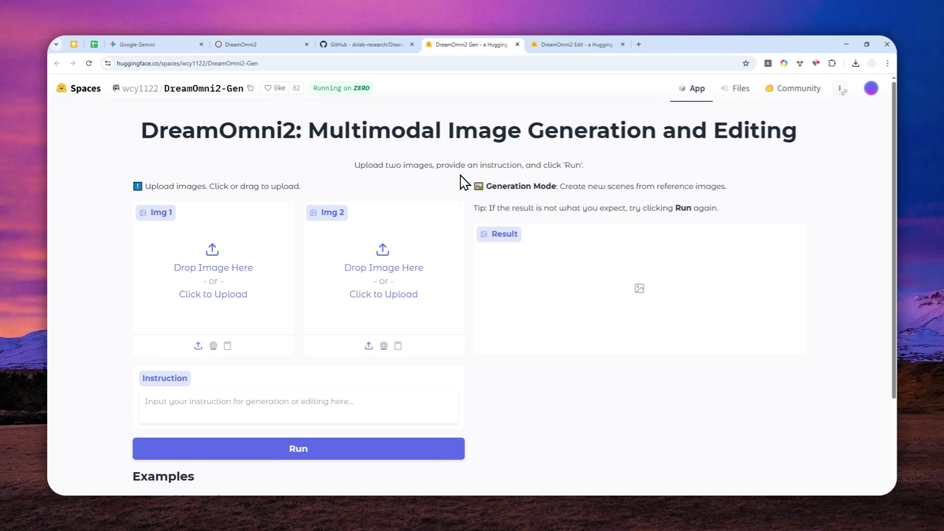
click(565, 42)
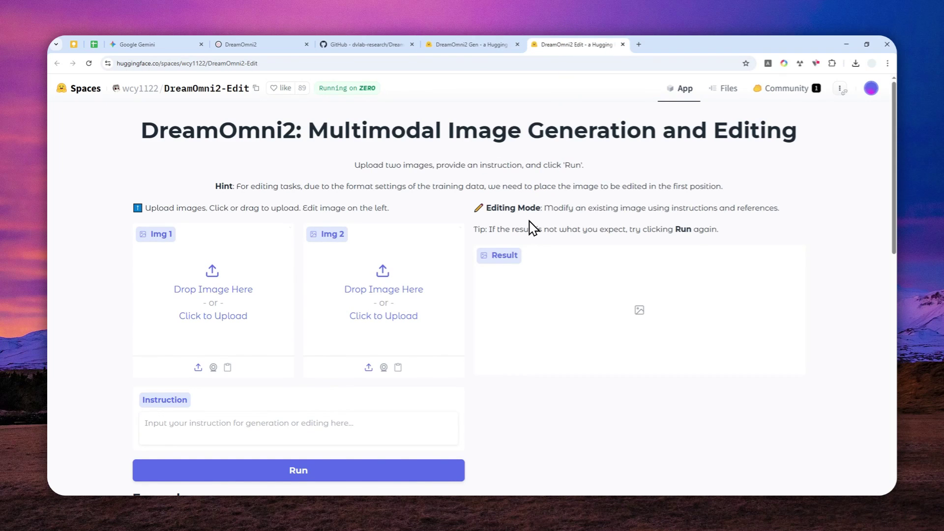
Step: Load the red-dress style-transfer example, then the light-condition example, into the Edit demo
scroll(533, 228, down, 7)
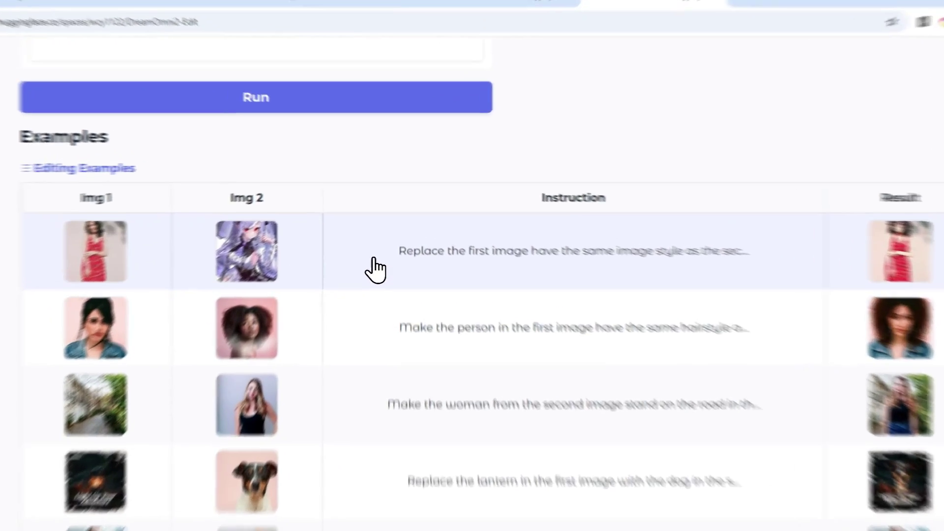
click(379, 230)
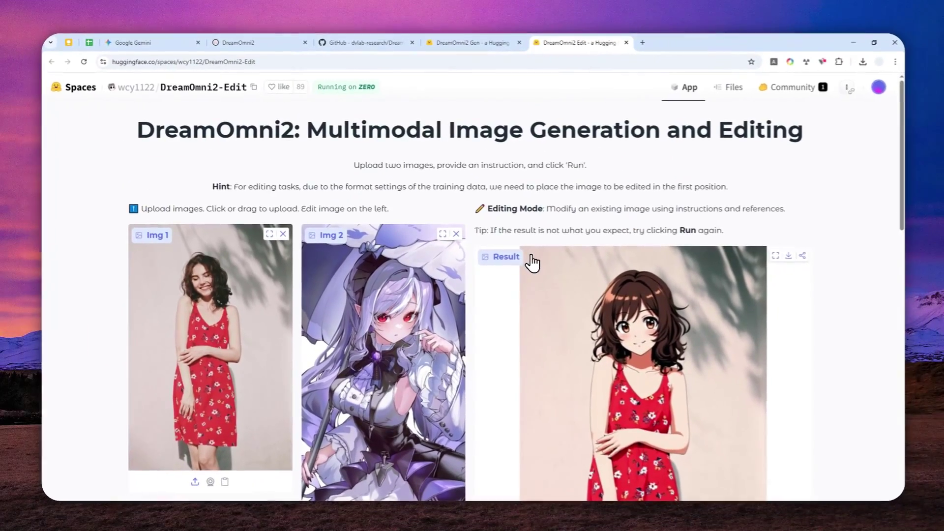
scroll(499, 278, down, 10)
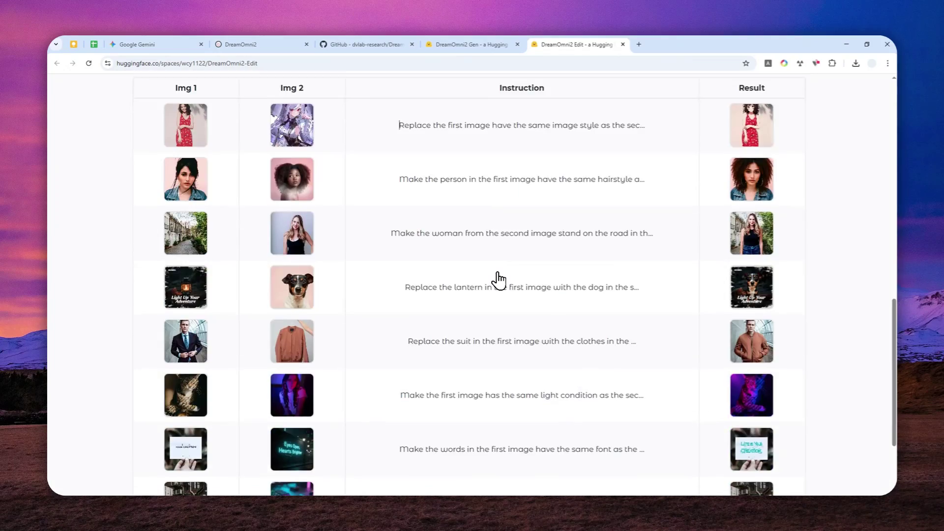
scroll(499, 280, down, 2)
click(405, 268)
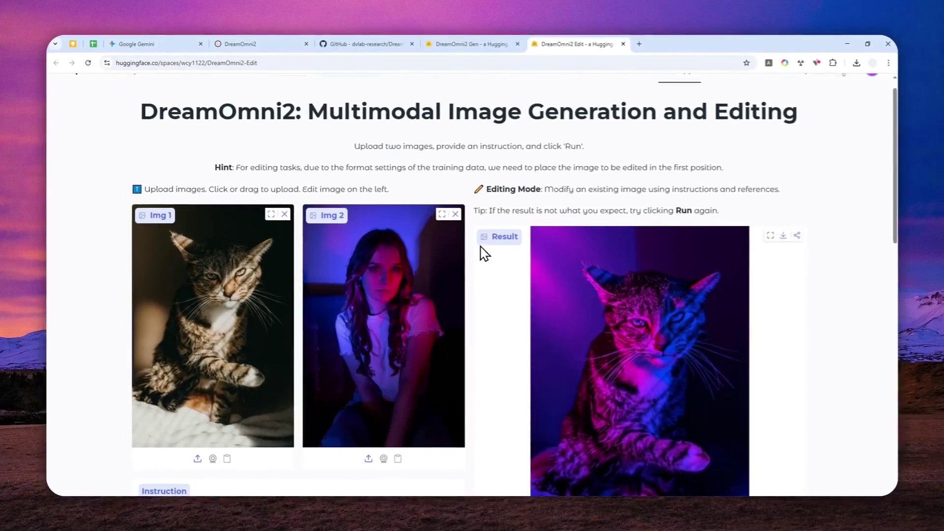
Step: Remove the cat photo from Img 1 and clear the Img 2 image
scroll(415, 227, down, 3)
scroll(415, 228, up, 3)
click(284, 208)
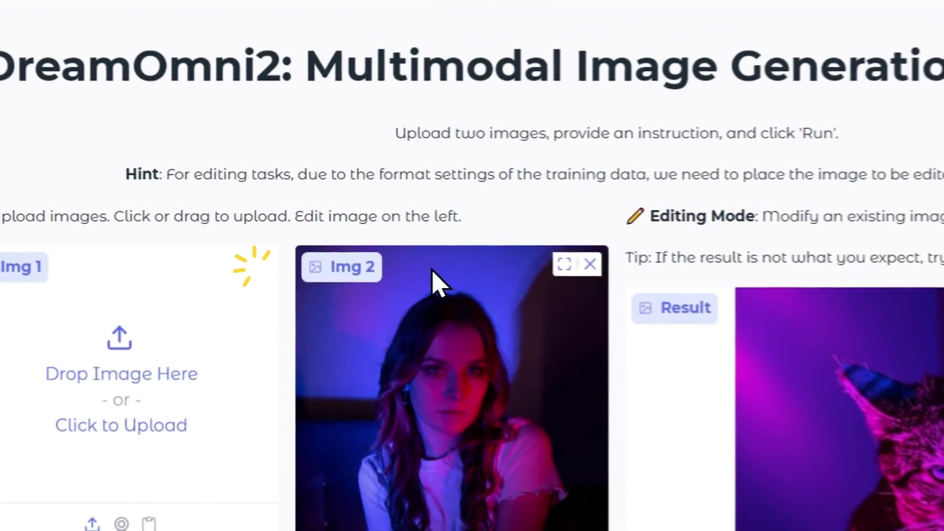
click(590, 265)
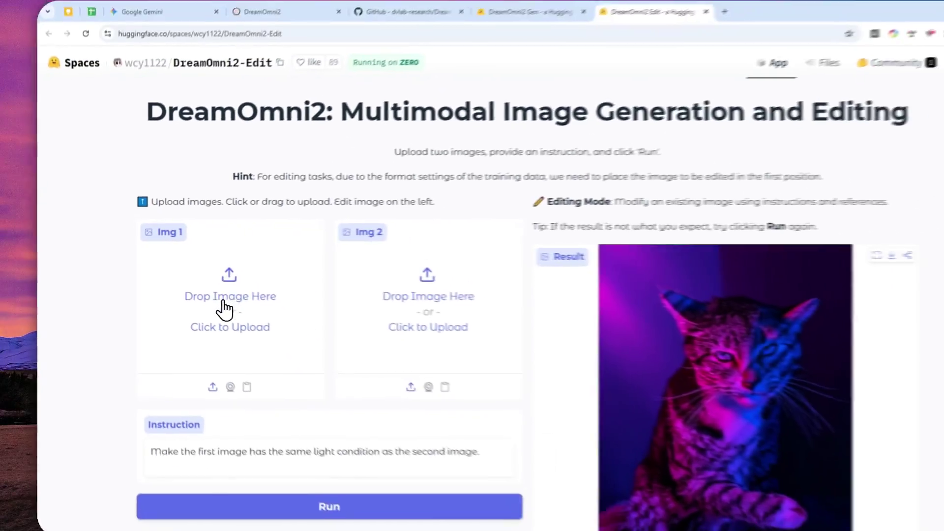
Step: Upload the photo of the woman in the brown cardigan as Img 1
click(223, 284)
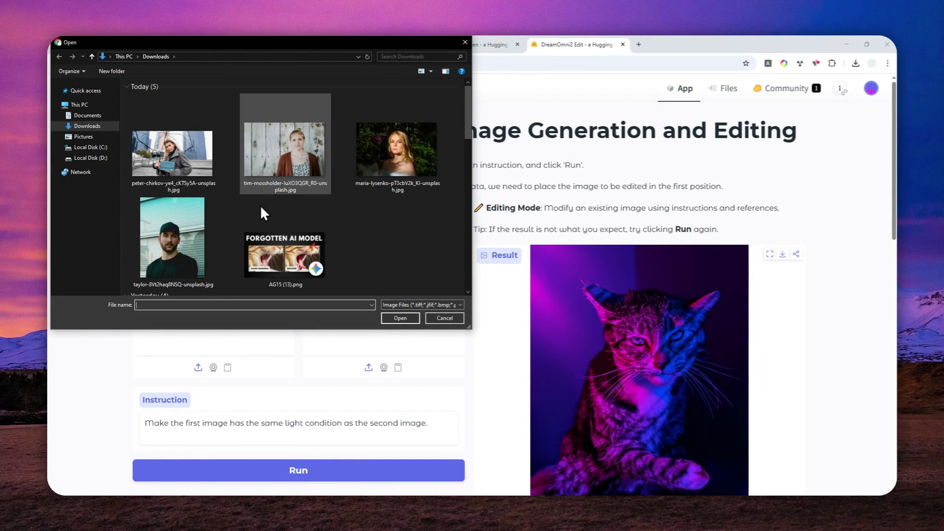
click(295, 164)
click(401, 317)
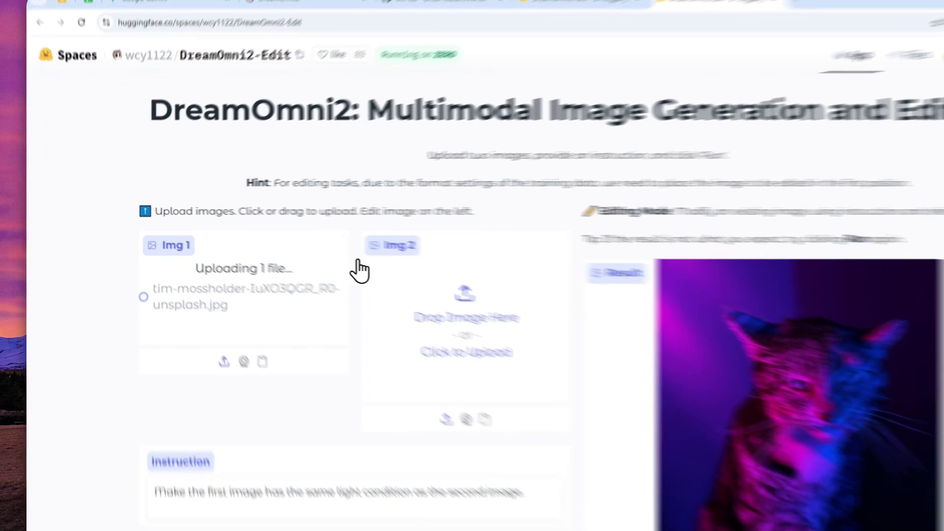
Step: Upload the photo of the woman with the teal bag as Img 2
click(376, 290)
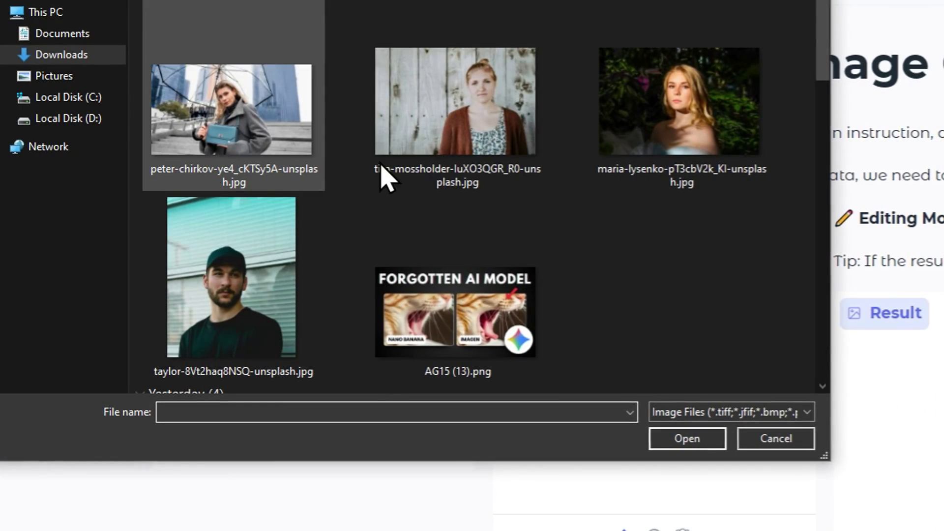
click(267, 99)
click(687, 438)
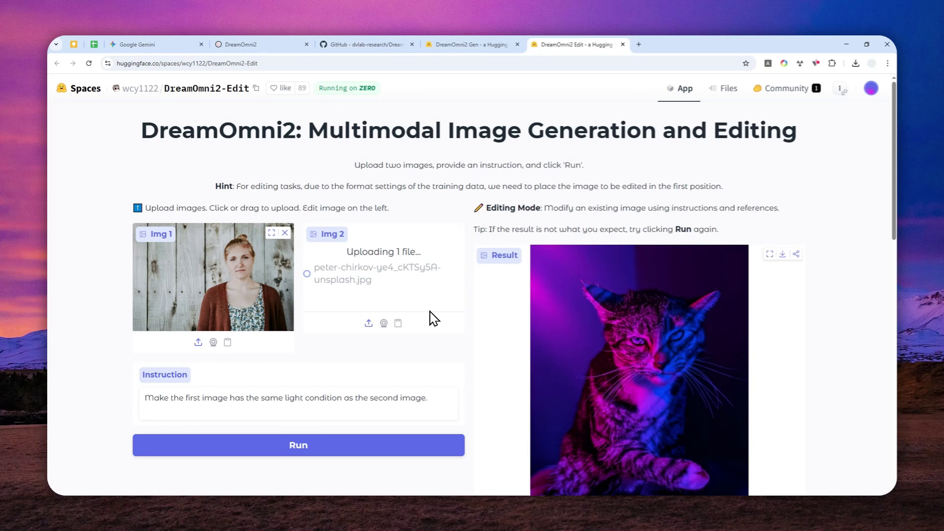
Step: Replace the instruction with 'Make the woman from image 1 to wear the outfit of the woman from image 2'
drag(428, 398, 150, 396)
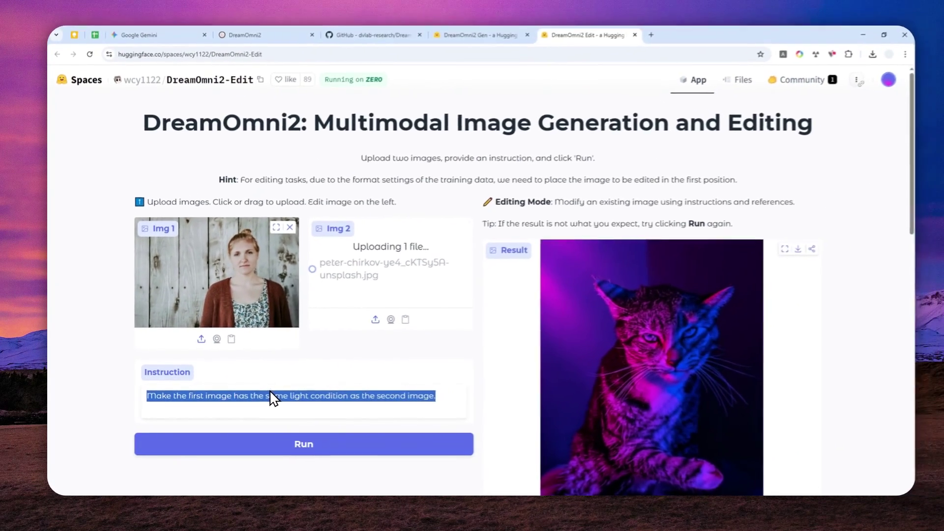
text(make the woma)
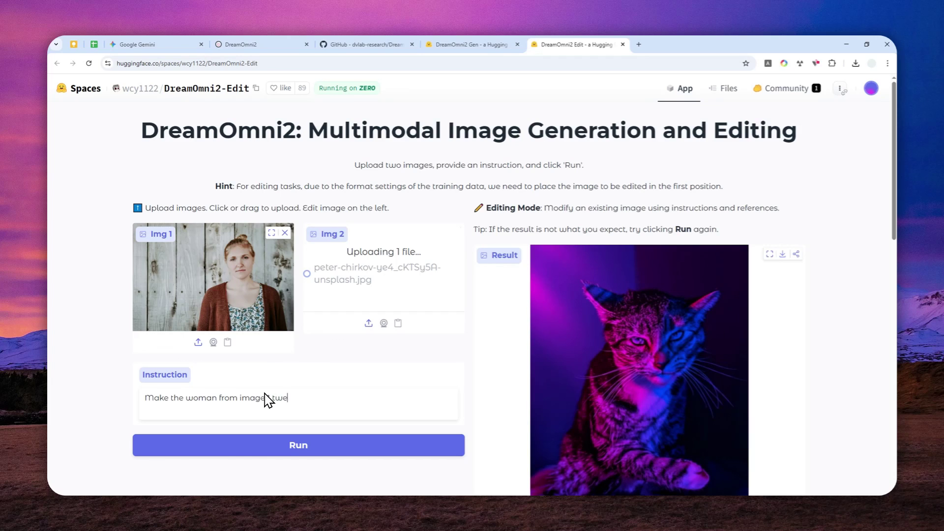
text(n from image 1 to wear the )
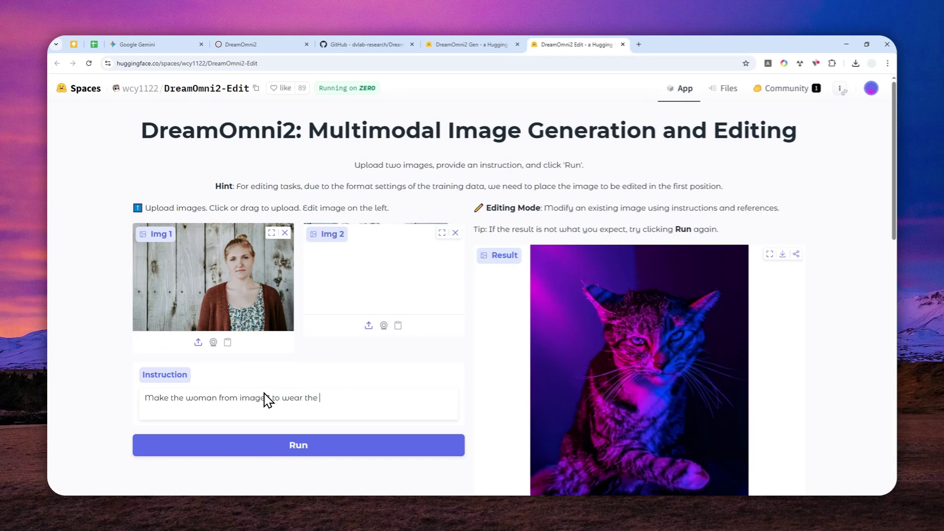
text(outfit of the woman from image 2)
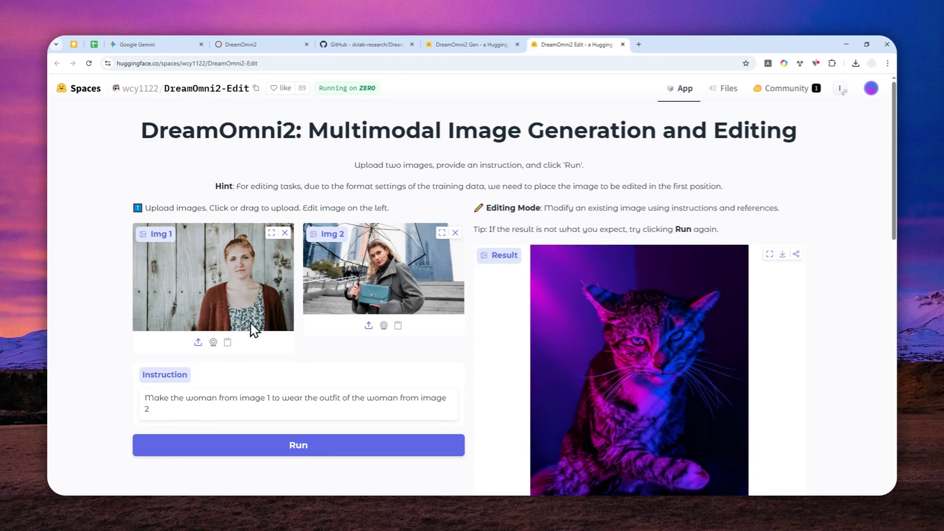
scroll(280, 330, down, 2)
Step: Run DreamOmni2-Edit on the cardigan and teal-bag photos and watch the Result panel while it processes
click(317, 355)
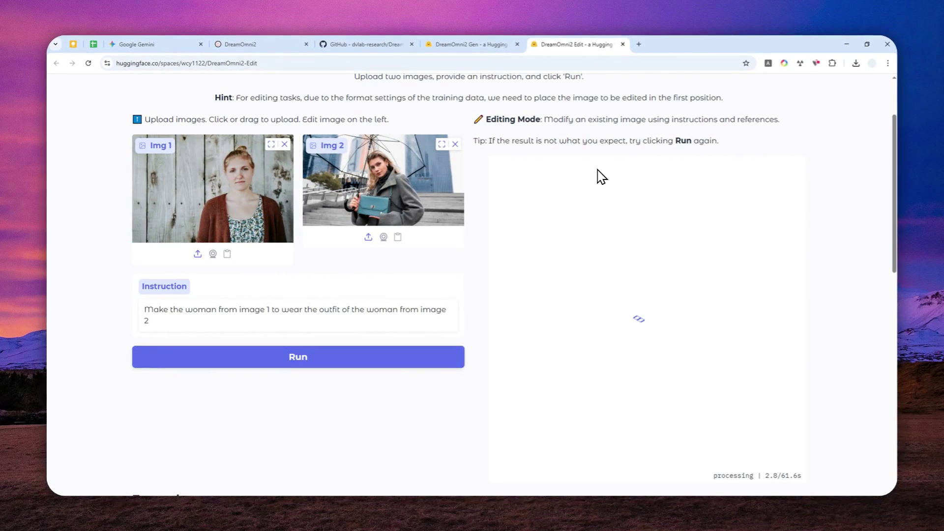
scroll(797, 381, down, 2)
click(790, 403)
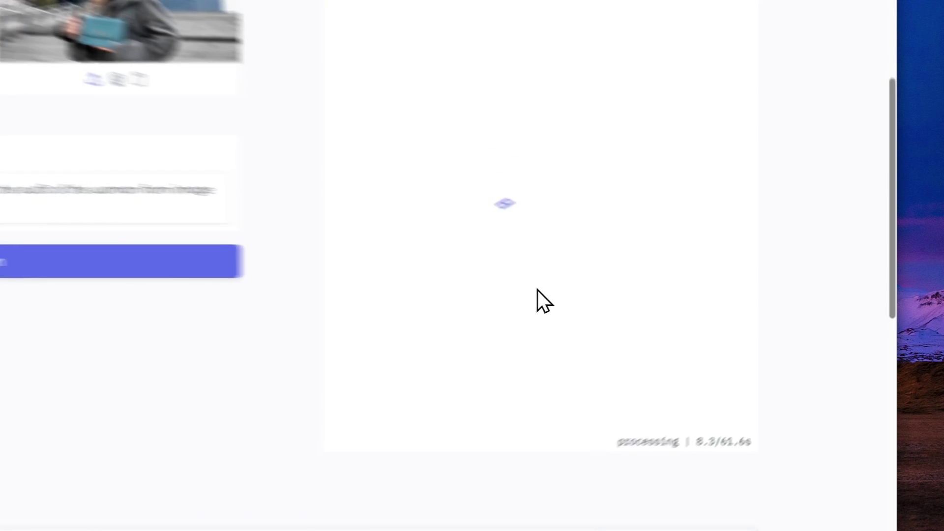
scroll(538, 291, up, 3)
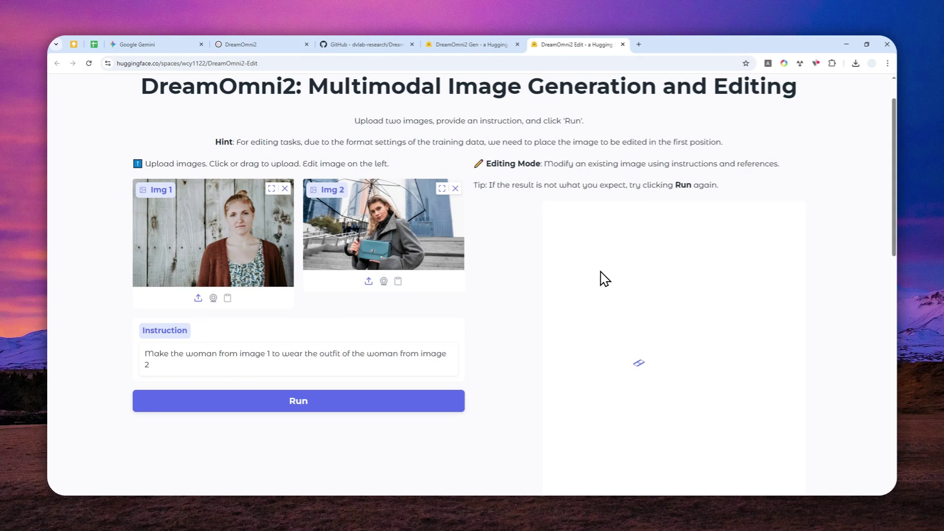
scroll(691, 267, down, 2)
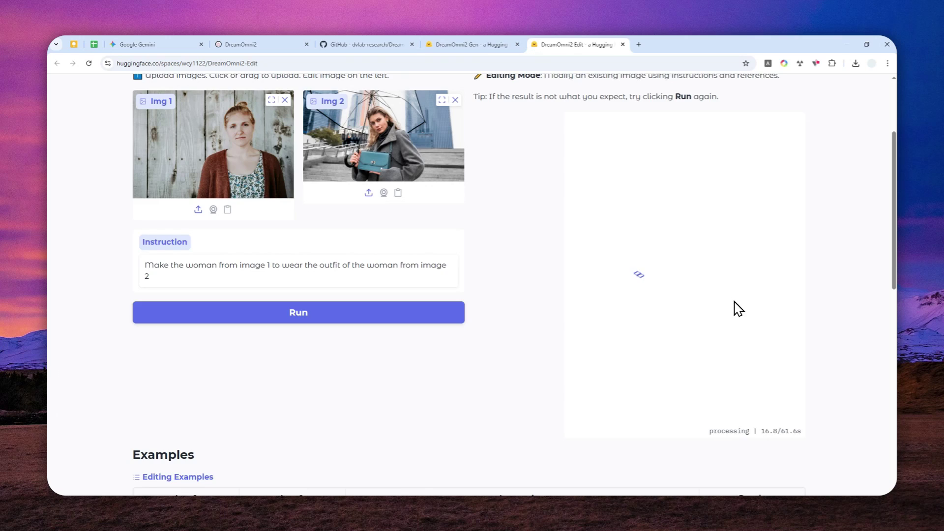
scroll(736, 310, up, 3)
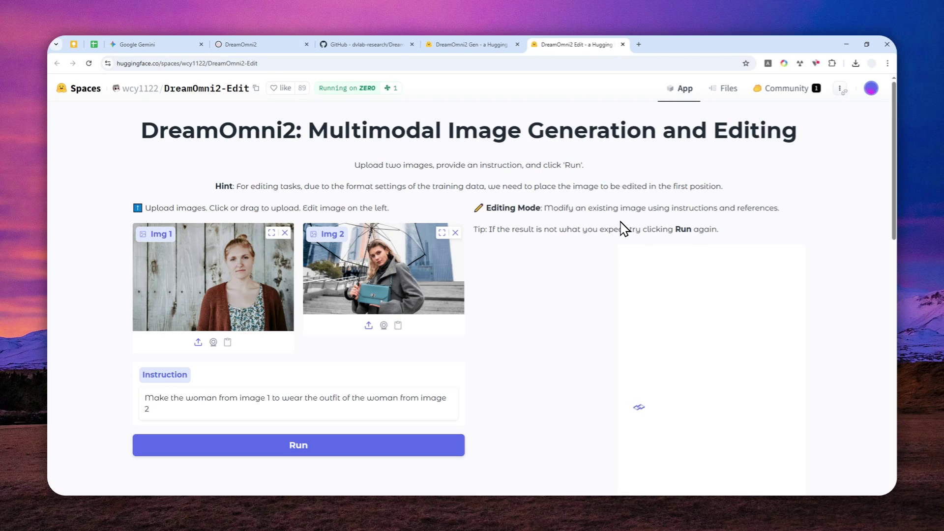
scroll(610, 194, down, 3)
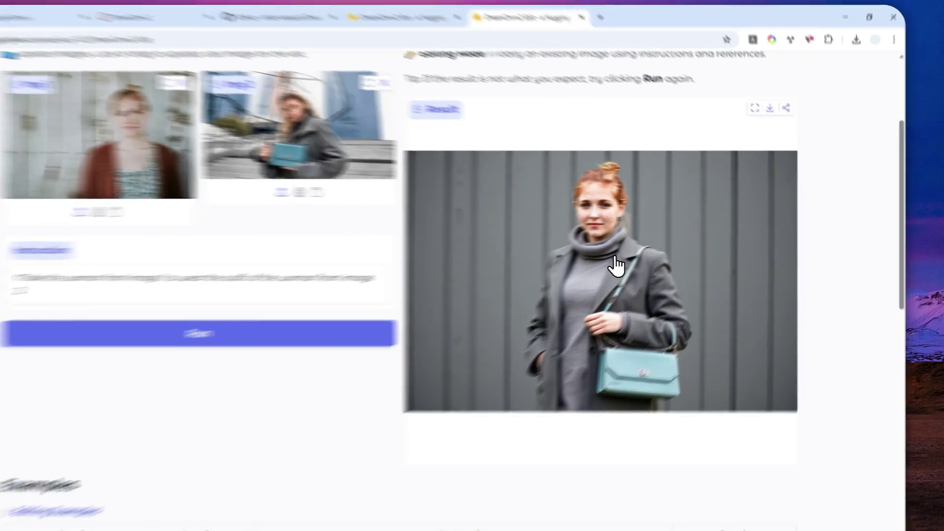
click(655, 248)
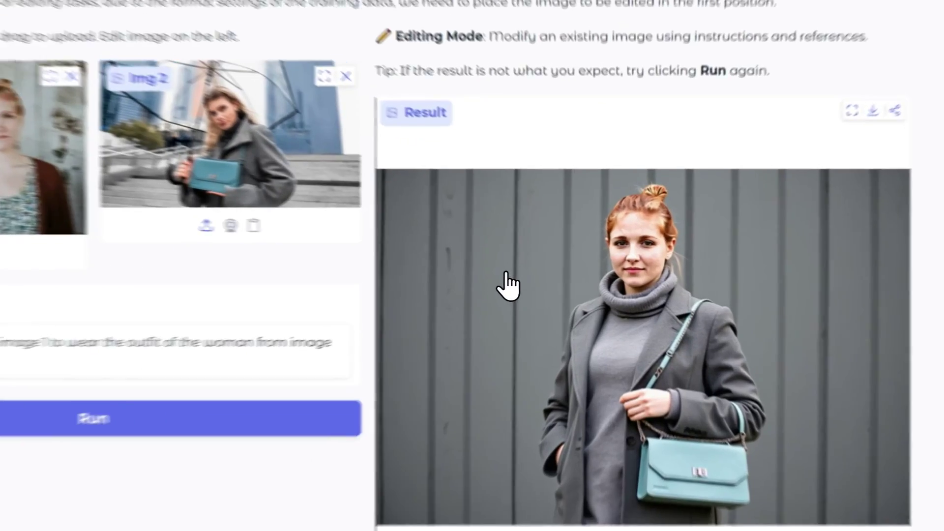
click(553, 273)
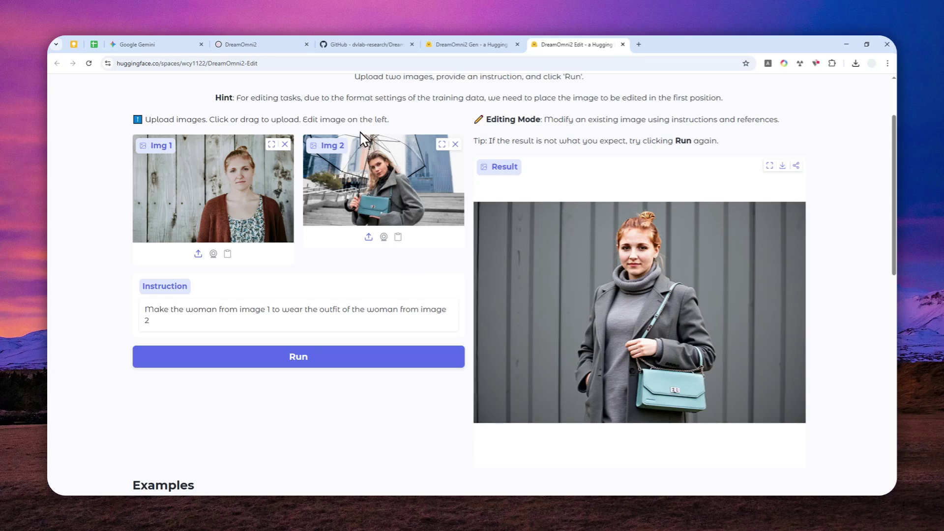
Step: Switch to the DreamOmni2 project page and scroll up to its paper title and Object Replace gallery
click(259, 42)
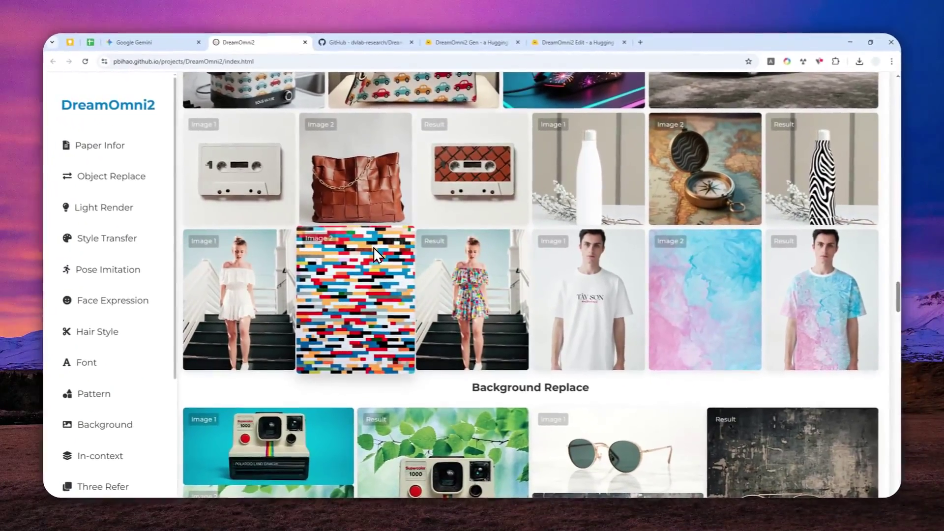
scroll(374, 251, up, 5)
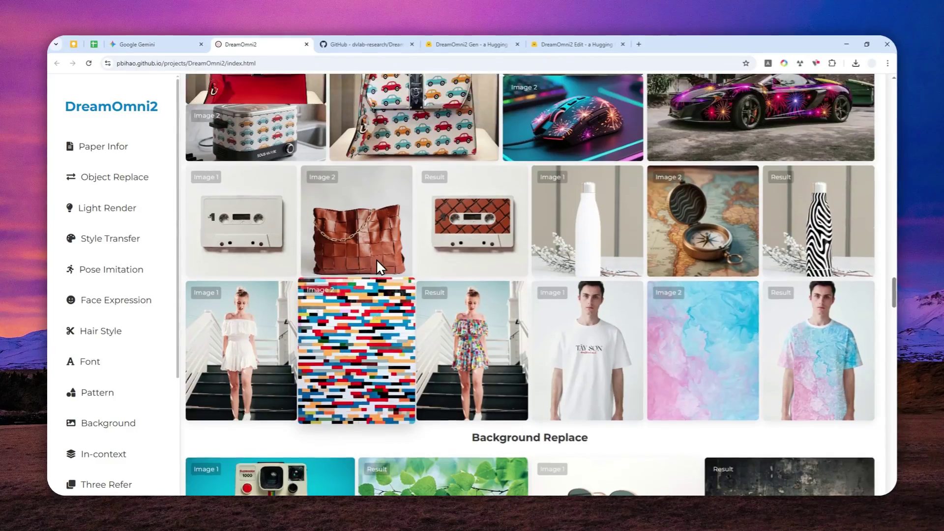
scroll(397, 234, up, 15)
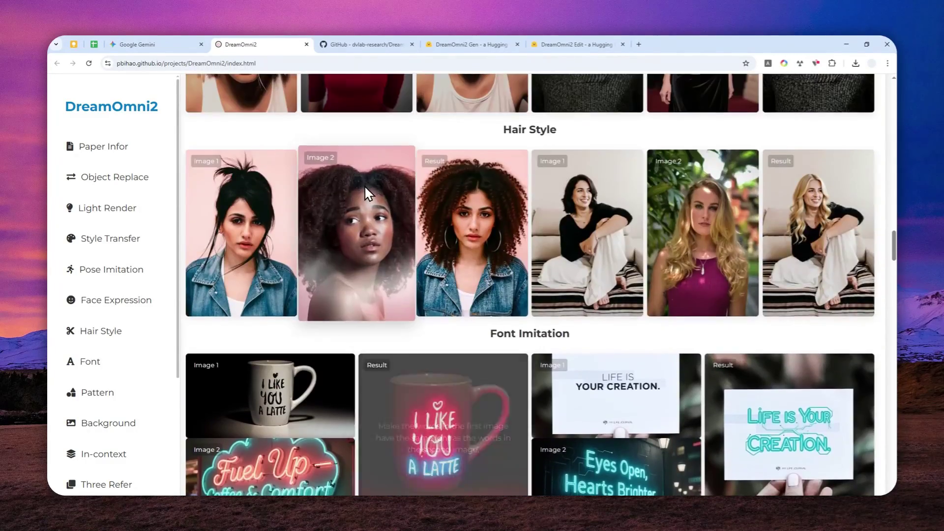
scroll(315, 265, up, 15)
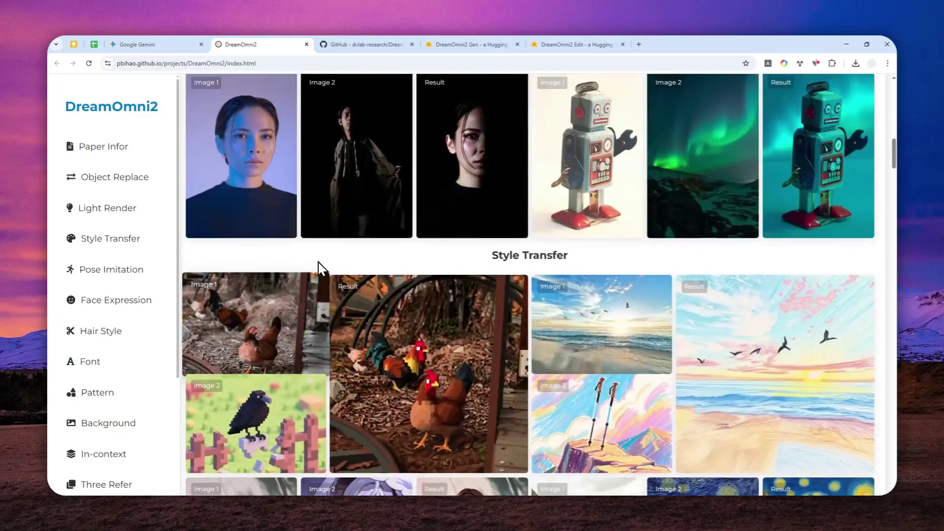
scroll(350, 209, up, 2)
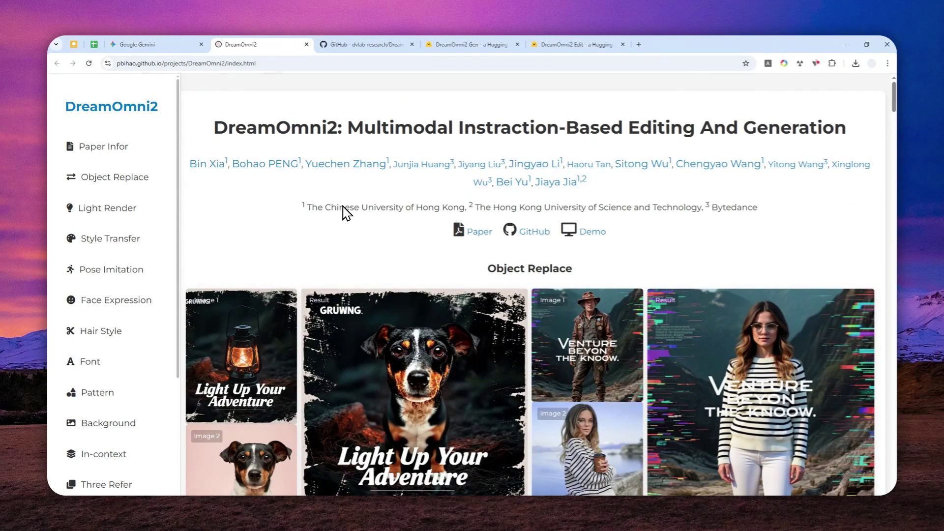